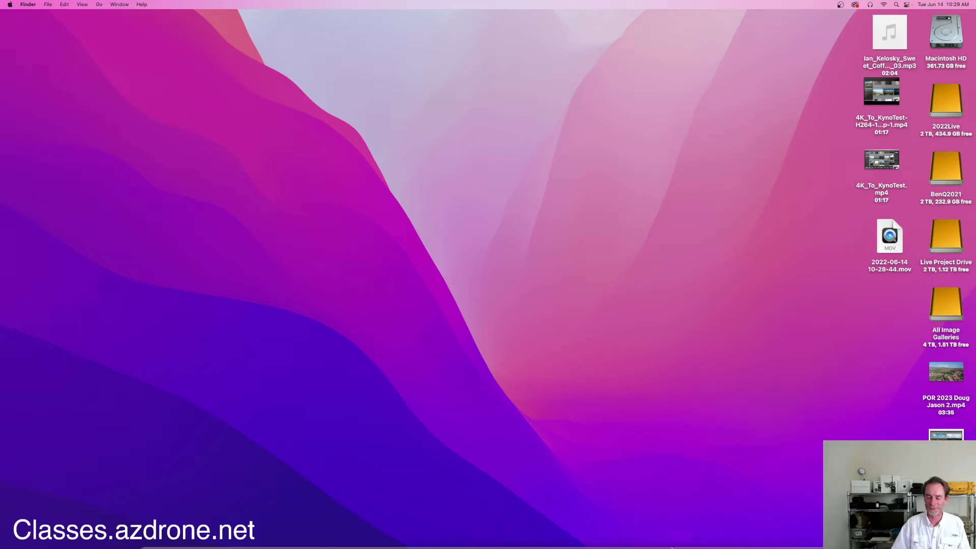
Launch QGIS from the Dock onto its welcome page listing recent projects and news.
mouse_move(683, 540)
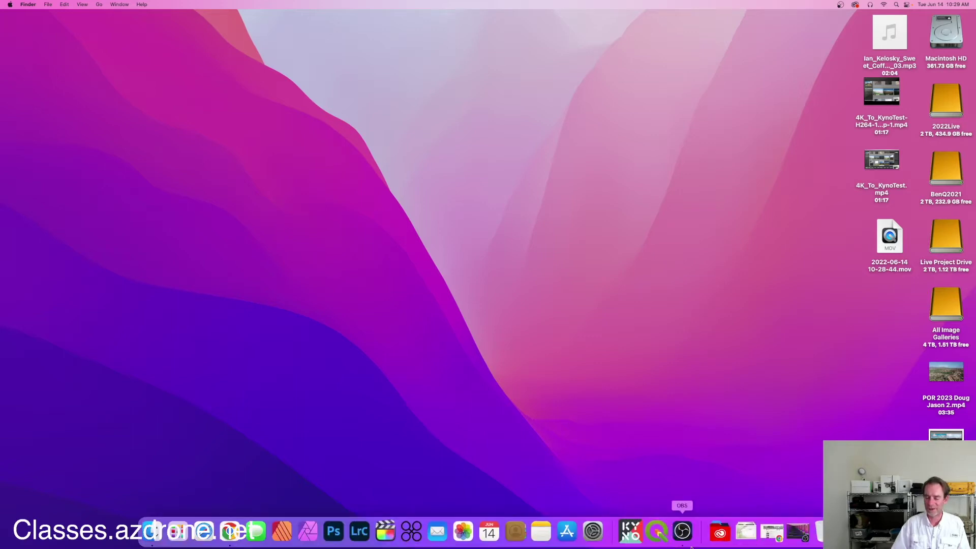
left_click(656, 533)
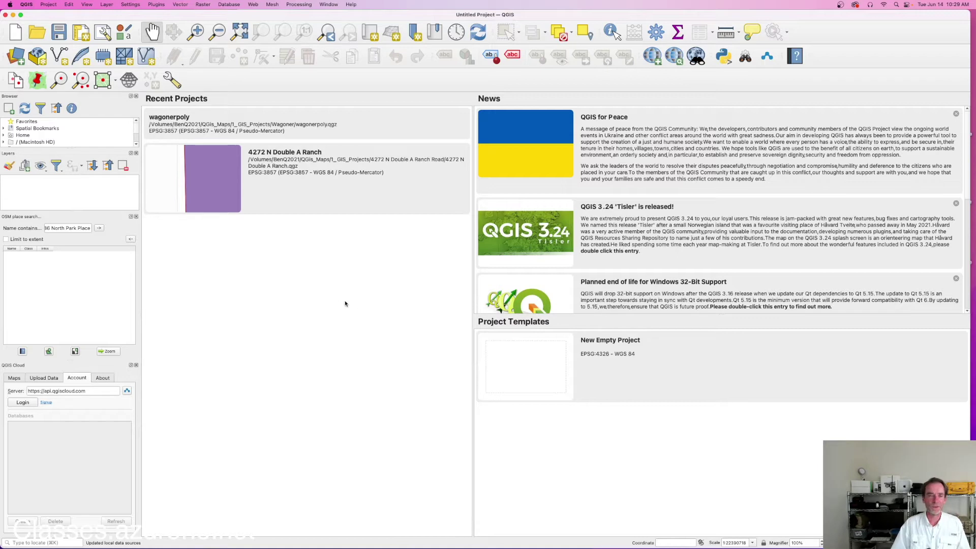
left_click(157, 4)
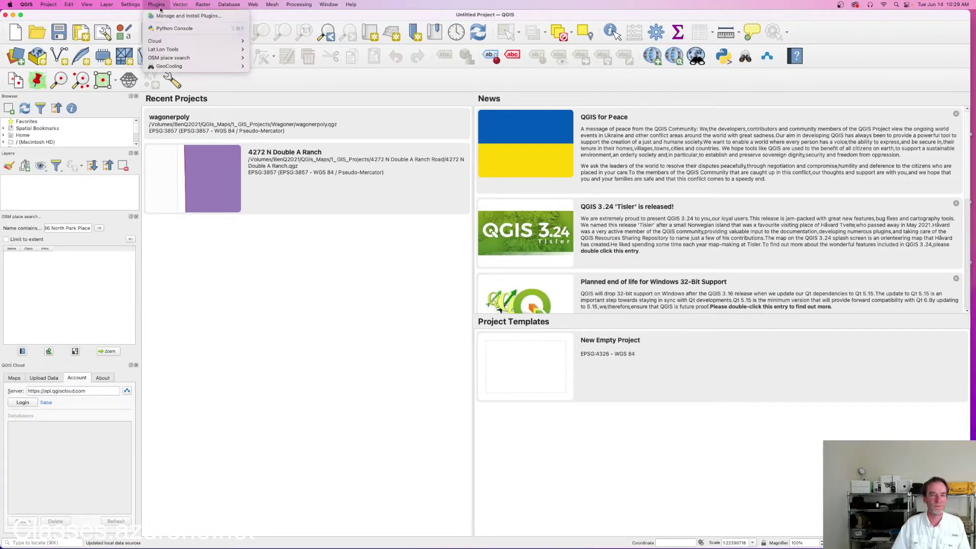
Open Manage and Install Plugins and centre its window on the Installed plugins list.
left_click(167, 20)
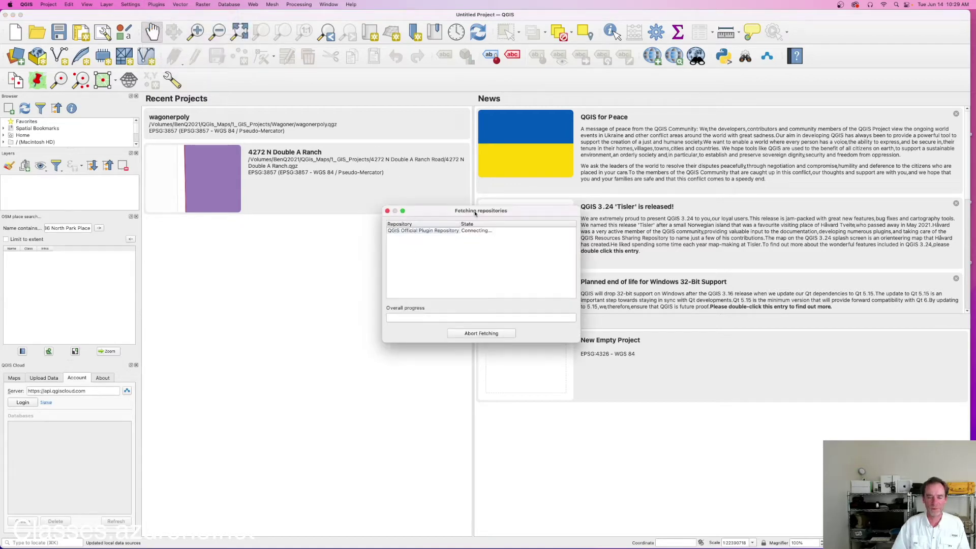
left_click_drag(242, 17, 525, 70)
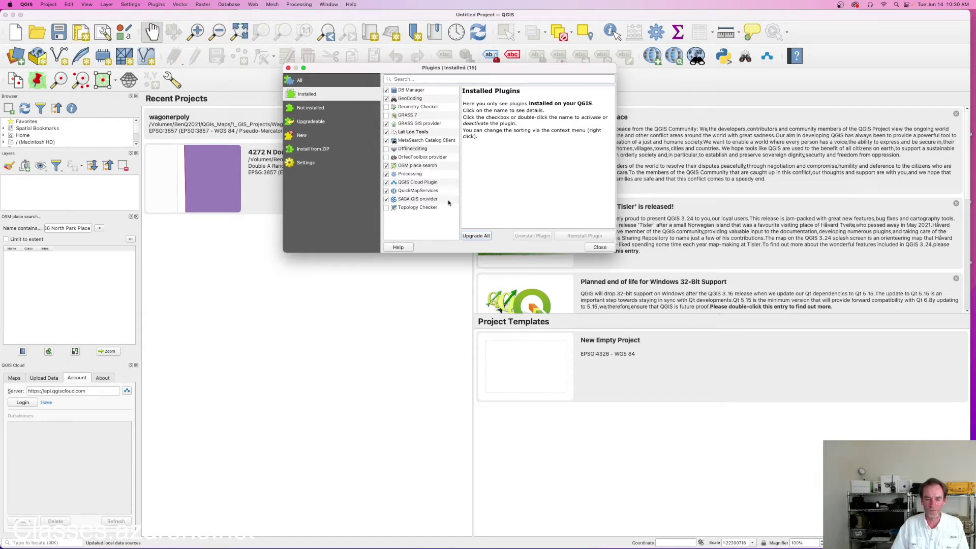
Check the QuickMapServices plugin's details in the Installed list, then close the plugin manager.
left_click(409, 191)
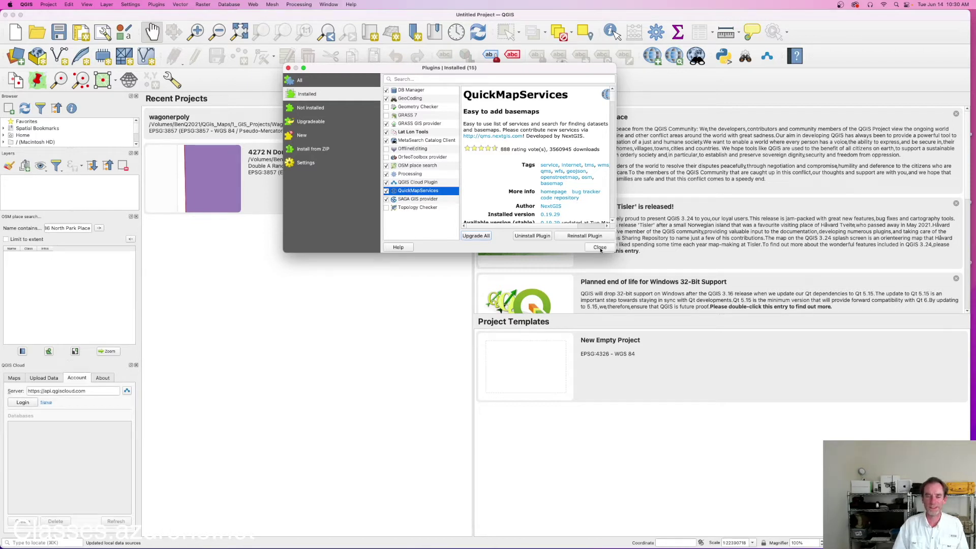
left_click(600, 247)
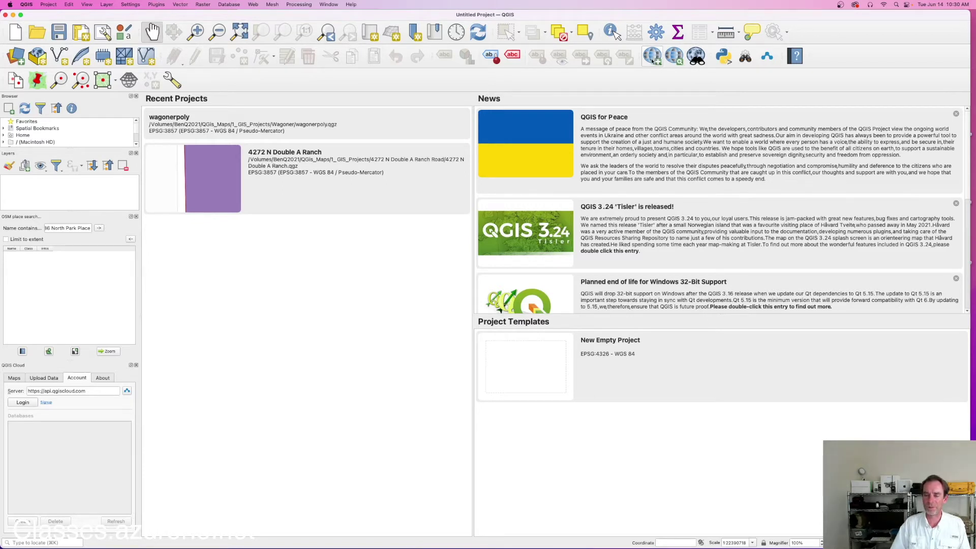
left_click(652, 61)
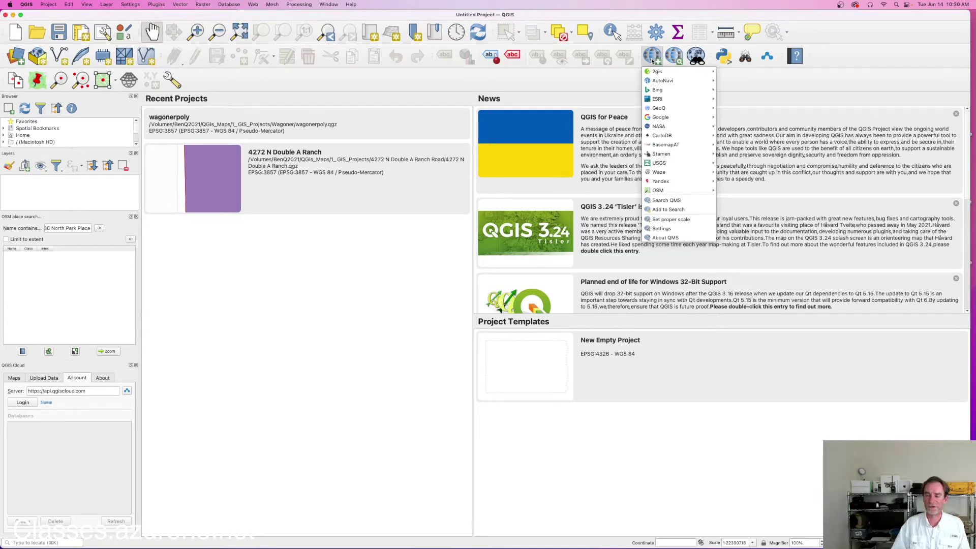
mouse_move(670, 71)
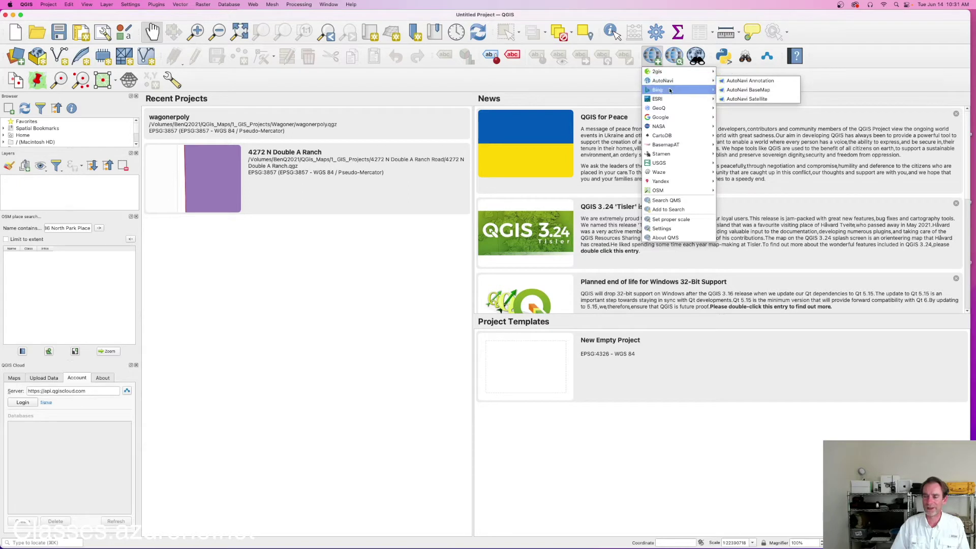
mouse_move(670, 101)
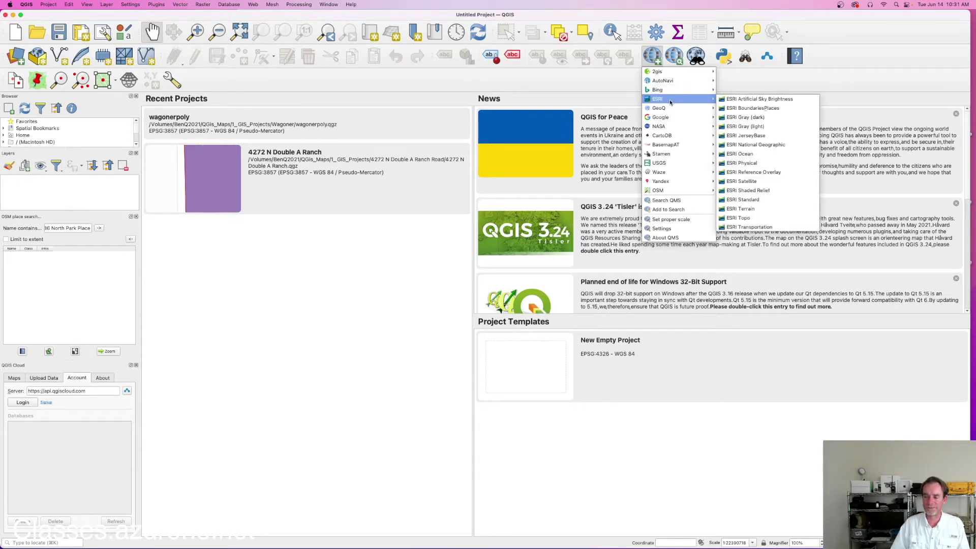
mouse_move(671, 120)
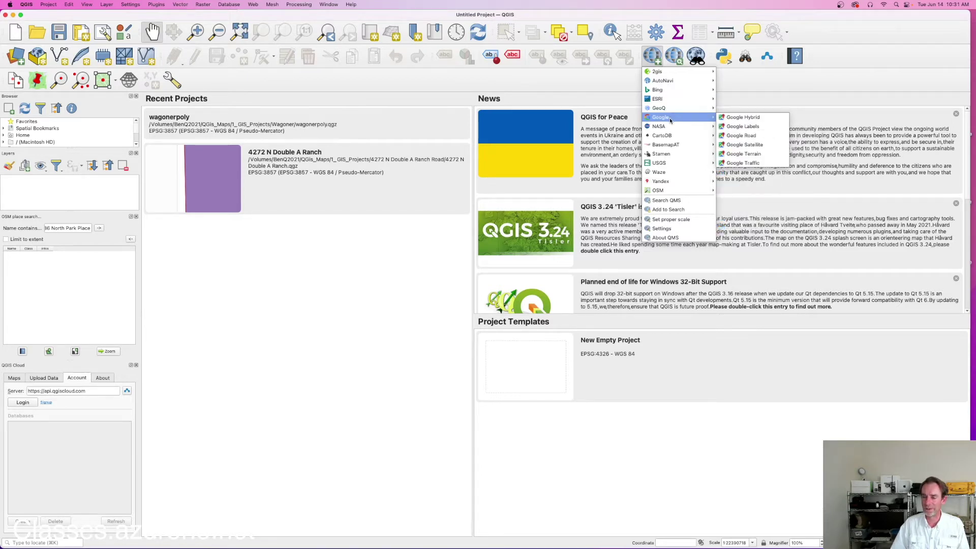
mouse_move(663, 192)
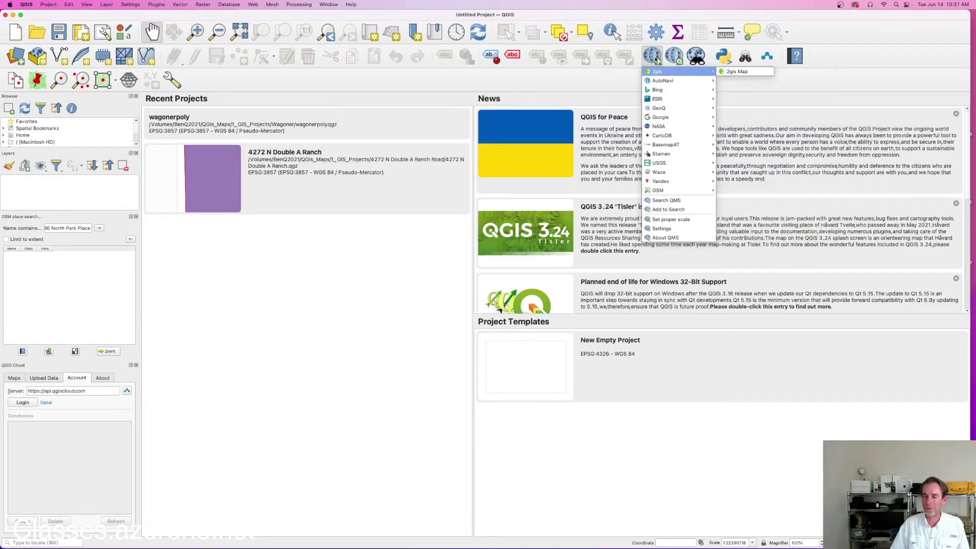
left_click(623, 77)
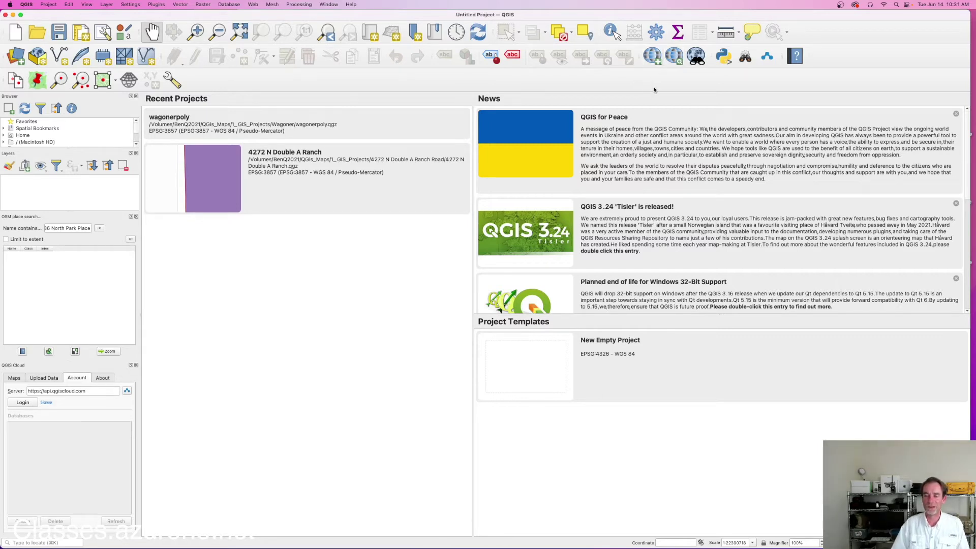
Open QuickMapServices Settings, move the dialog higher, and show its More services page.
left_click(655, 60)
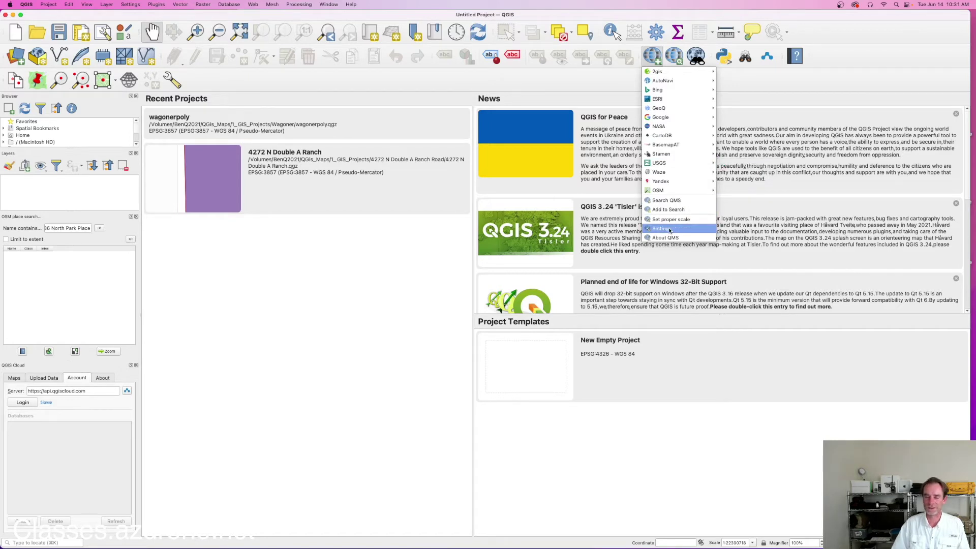
left_click(670, 230)
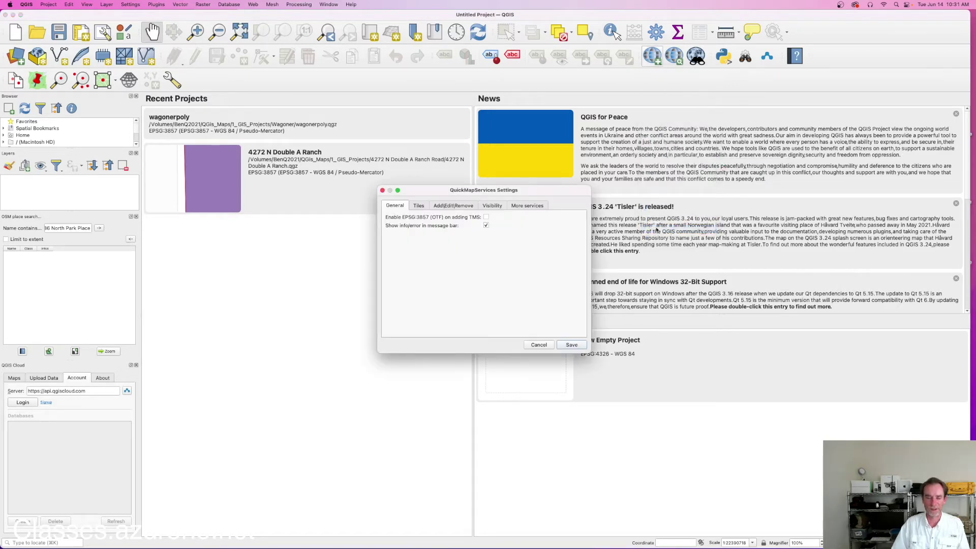
left_click_drag(545, 194, 544, 125)
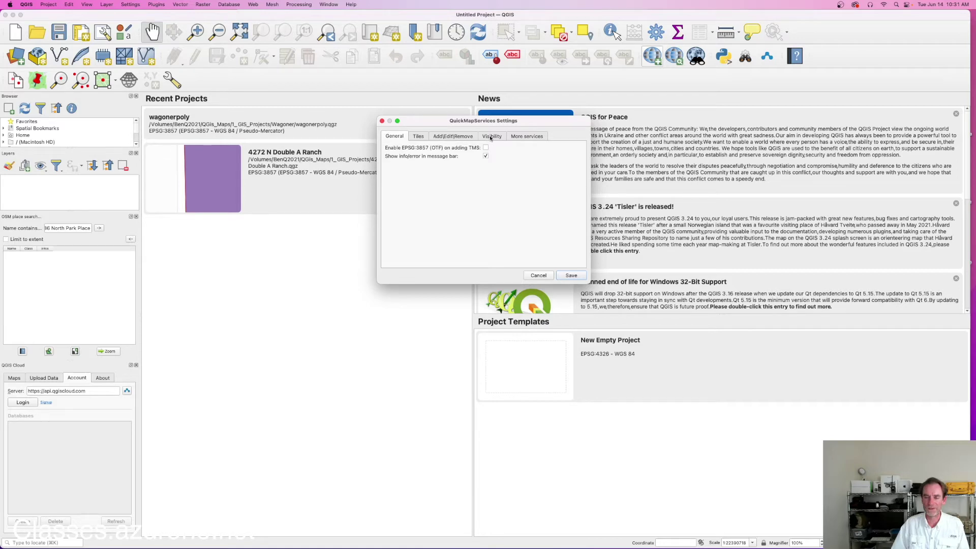
left_click(522, 138)
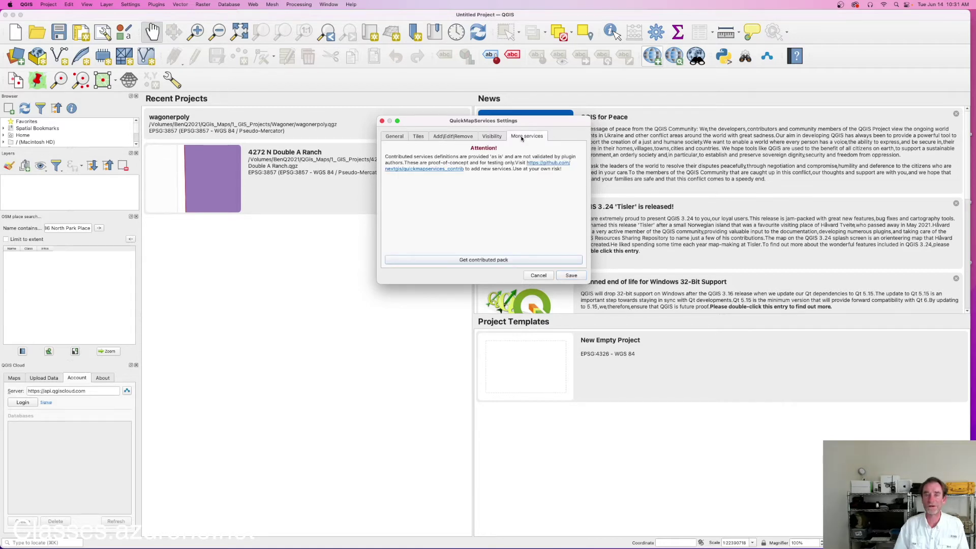
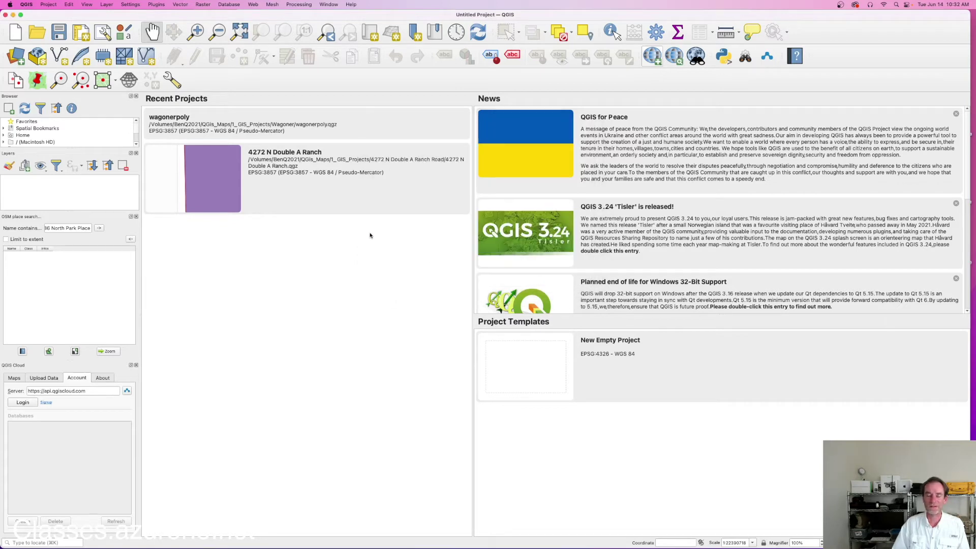
double_click(347, 179)
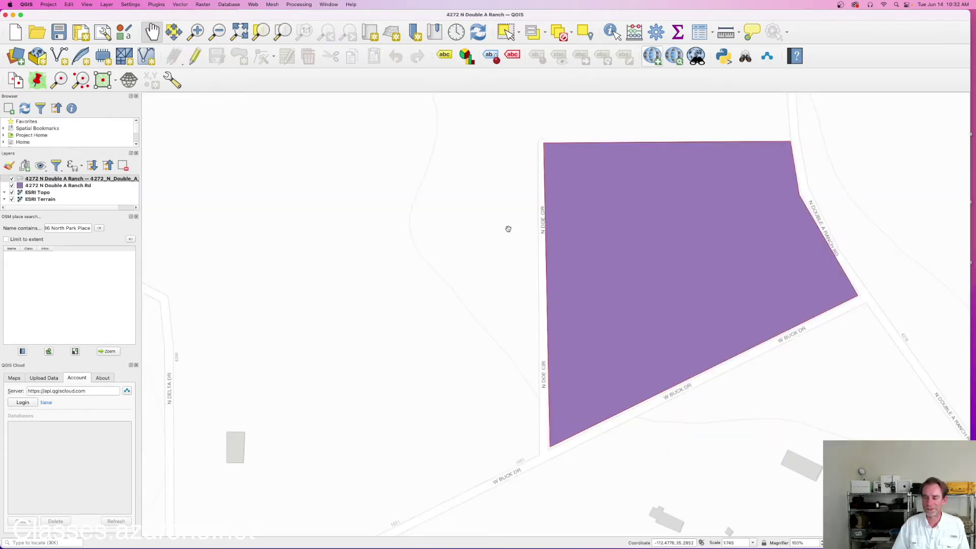
left_click_drag(708, 280, 581, 288)
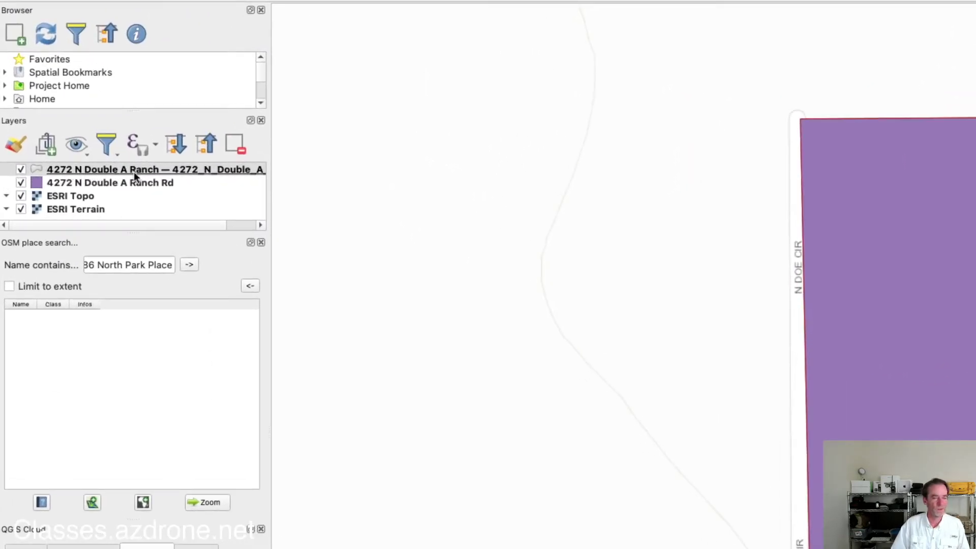
mouse_move(184, 171)
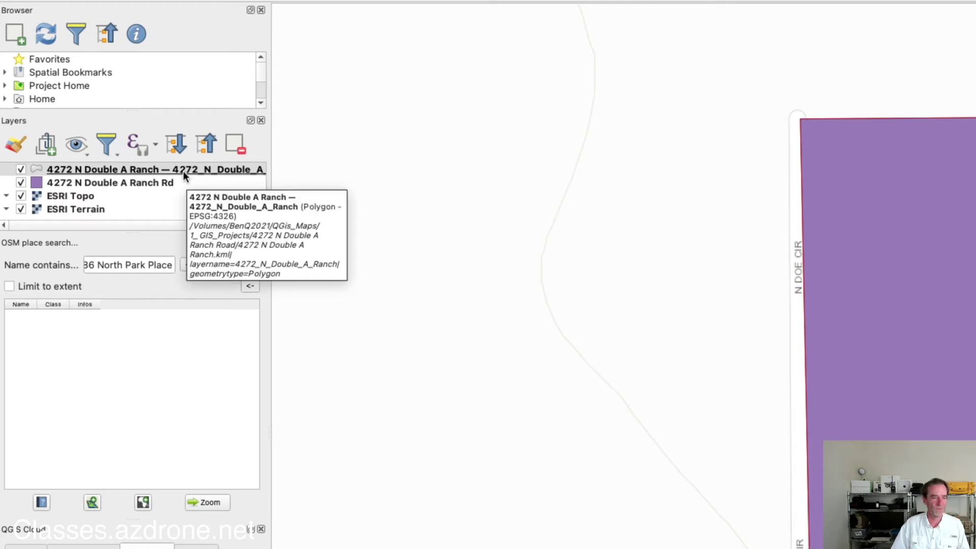
mouse_move(78, 182)
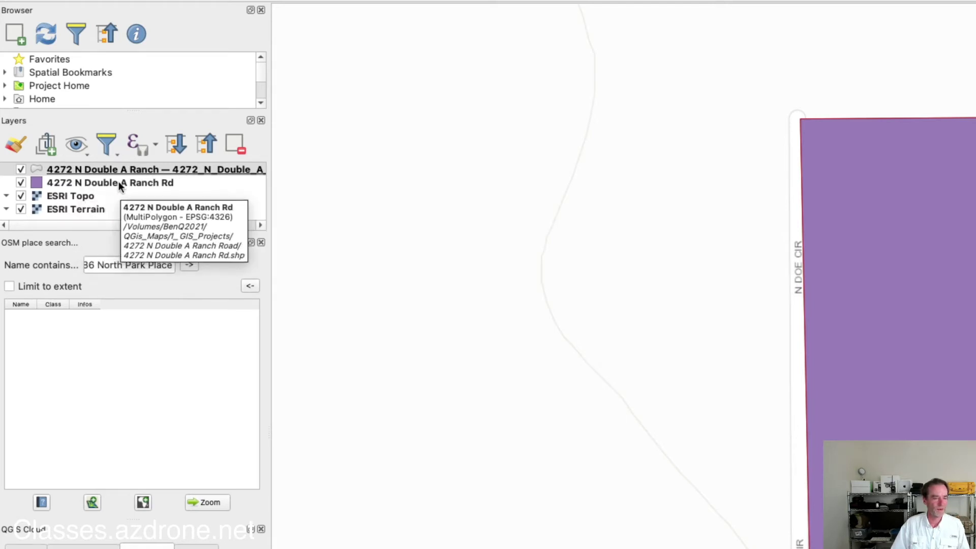
mouse_move(43, 168)
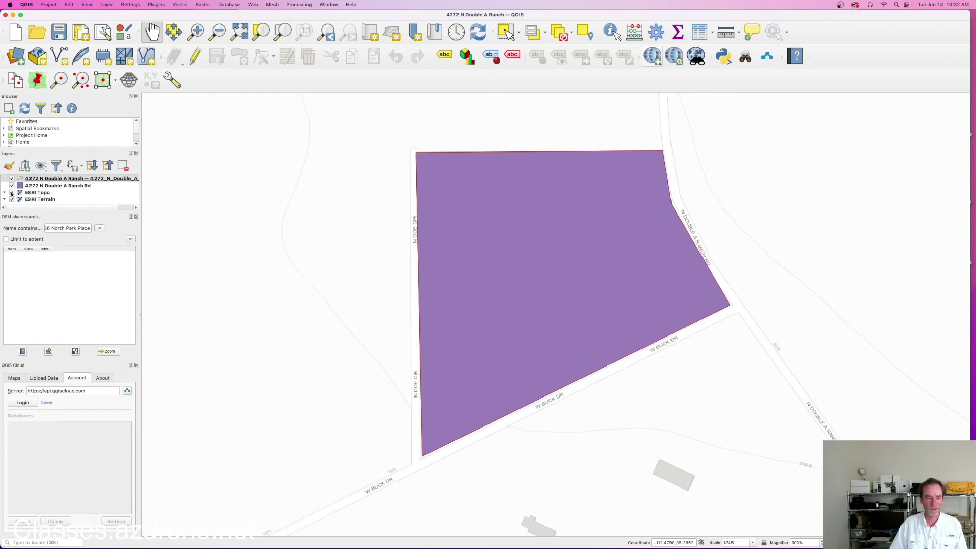
Hide the ESRI Topo and ESRI Terrain basemap layers.
left_click(12, 192)
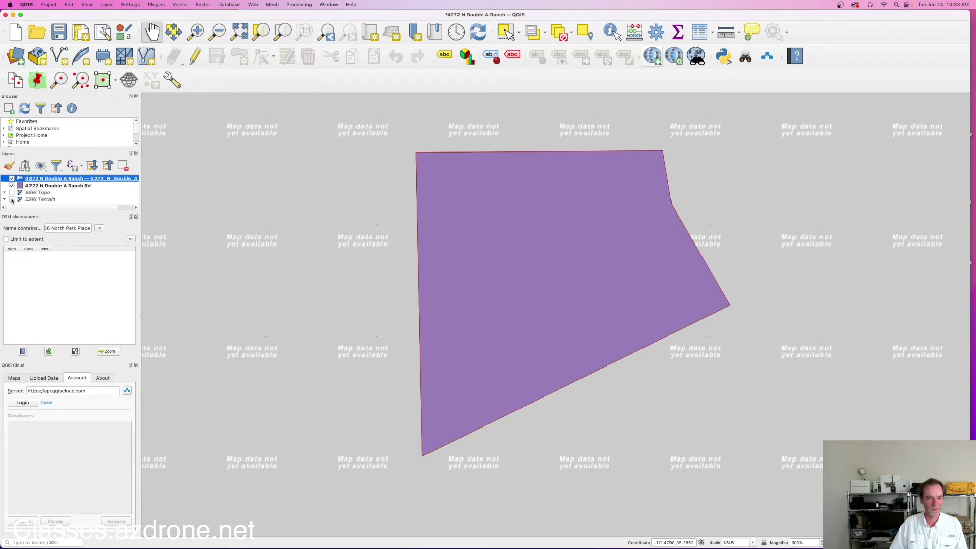
left_click(12, 199)
left_click(12, 200)
left_click(12, 199)
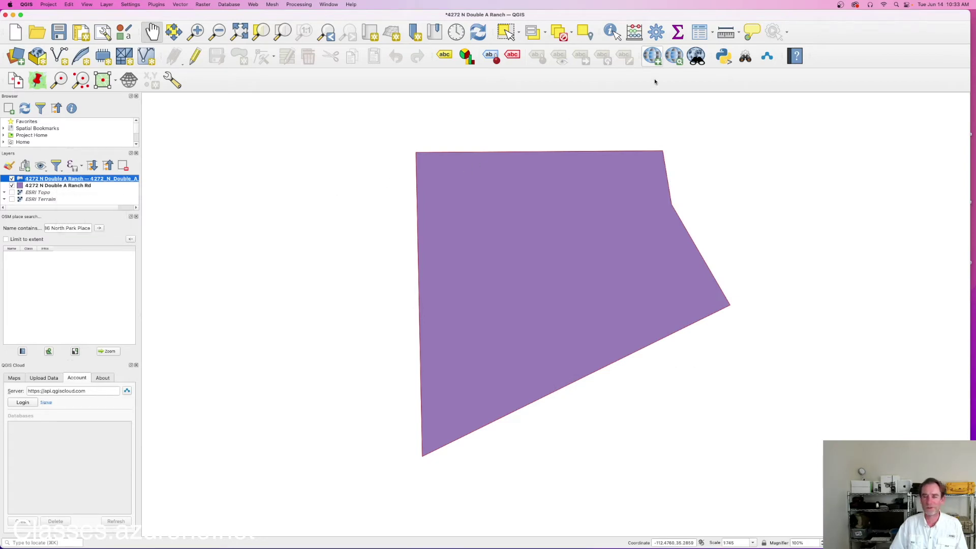
Add the Google Hybrid basemap from QuickMapServices and zoom out to show land south of the parcel.
left_click(654, 59)
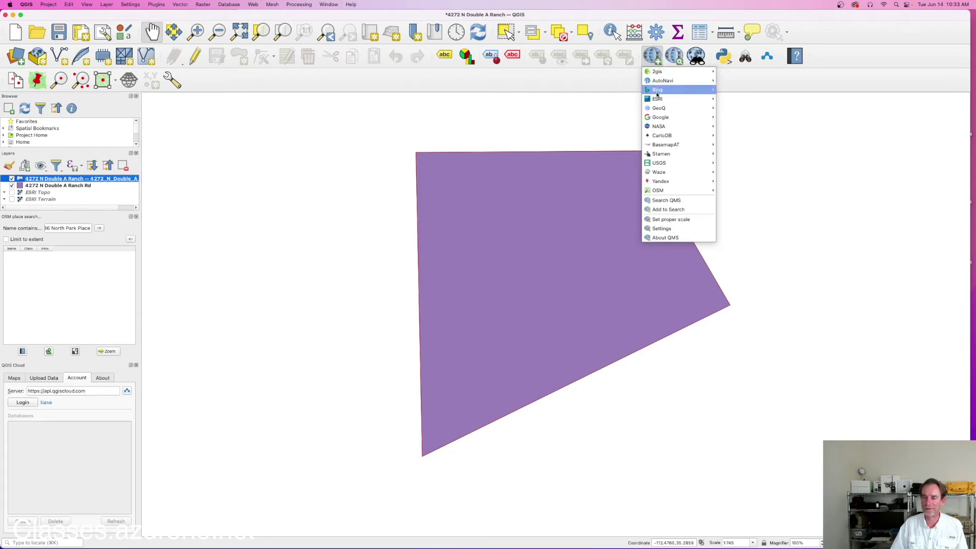
mouse_move(657, 118)
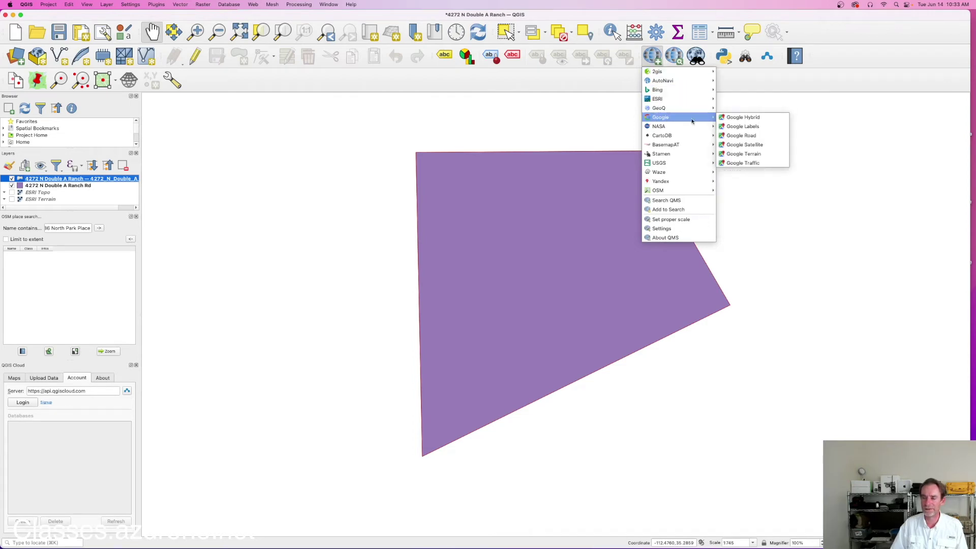
left_click(745, 120)
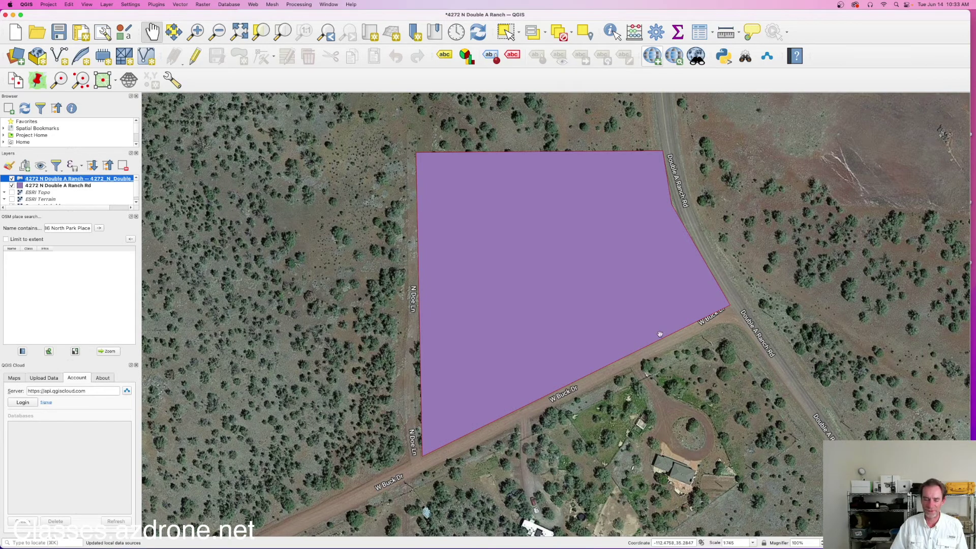
left_click_drag(589, 400, 589, 323)
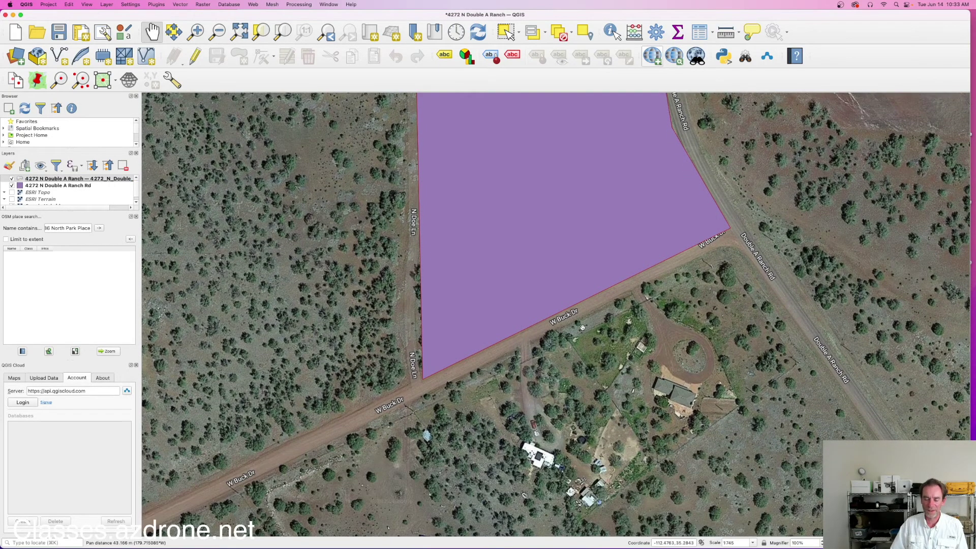
scroll(590, 323, "down", 2)
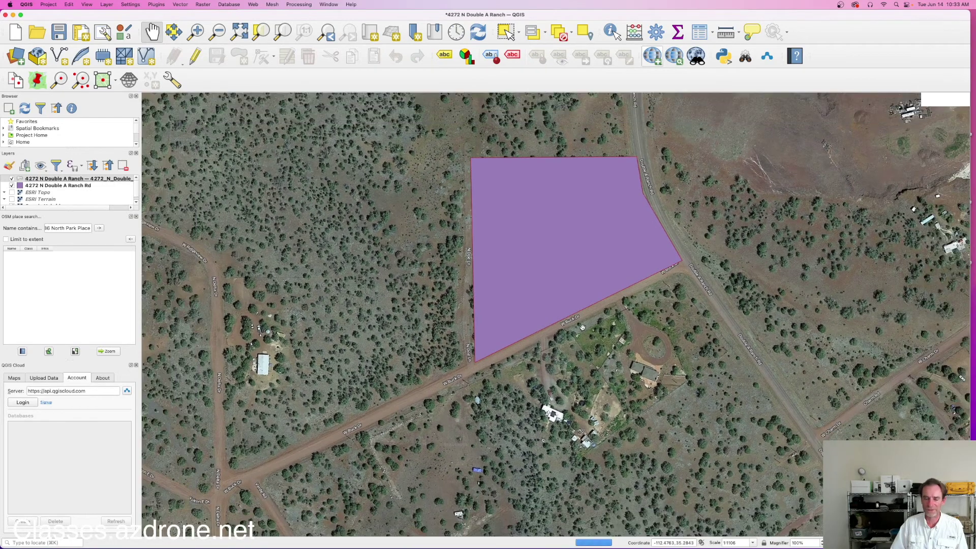
scroll(583, 327, "down", 2)
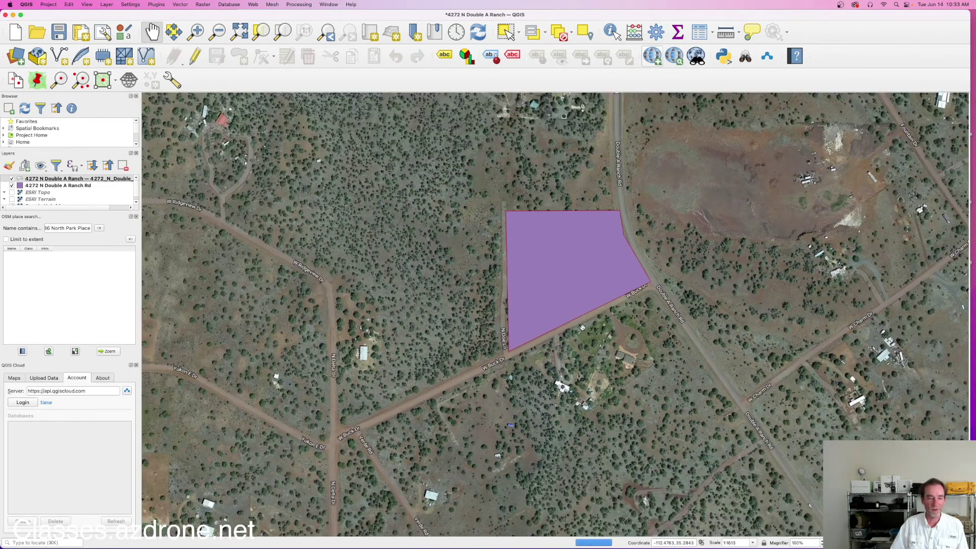
scroll(82, 195, "down", 1)
scroll(76, 198, "down", 1)
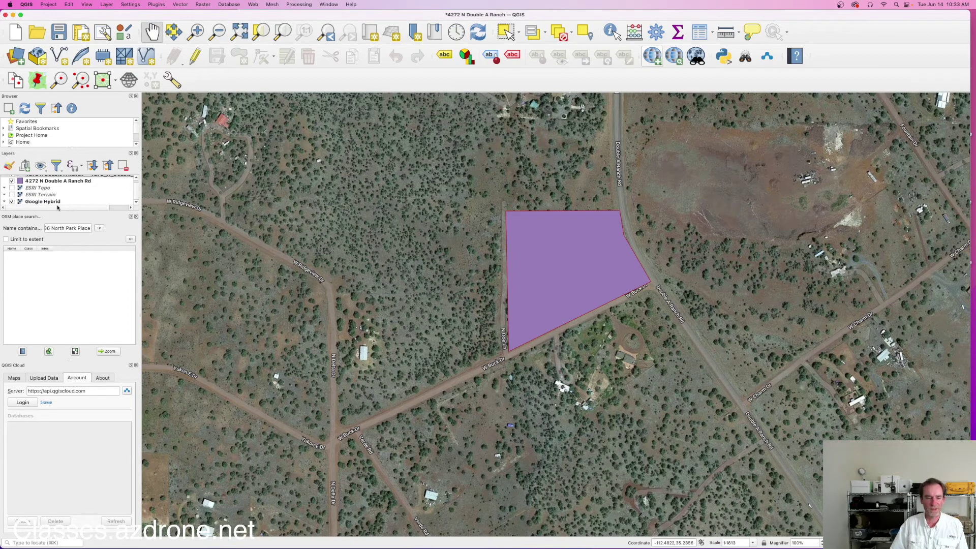
left_click(655, 59)
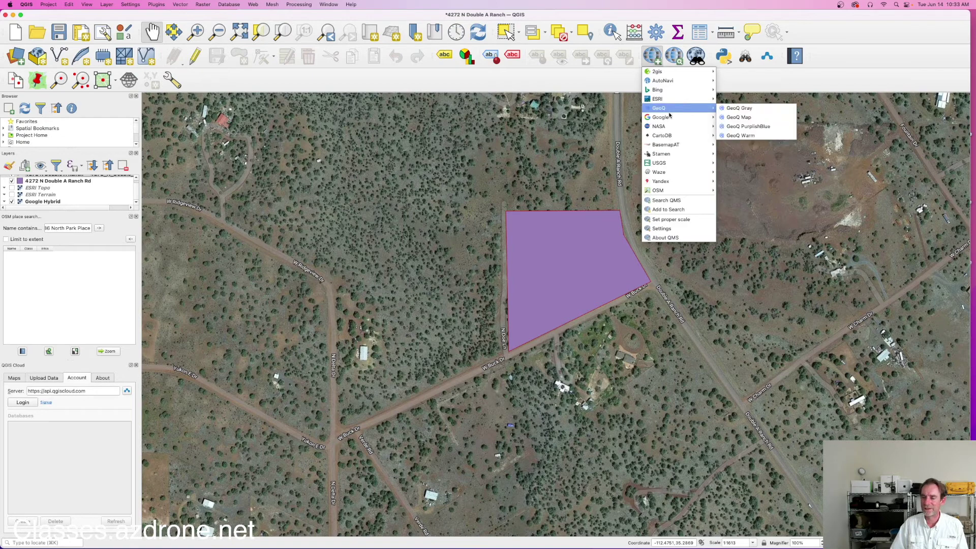
Add the Google Terrain basemap, hide Google Hybrid, then zoom out and back in around the parcel.
mouse_move(670, 118)
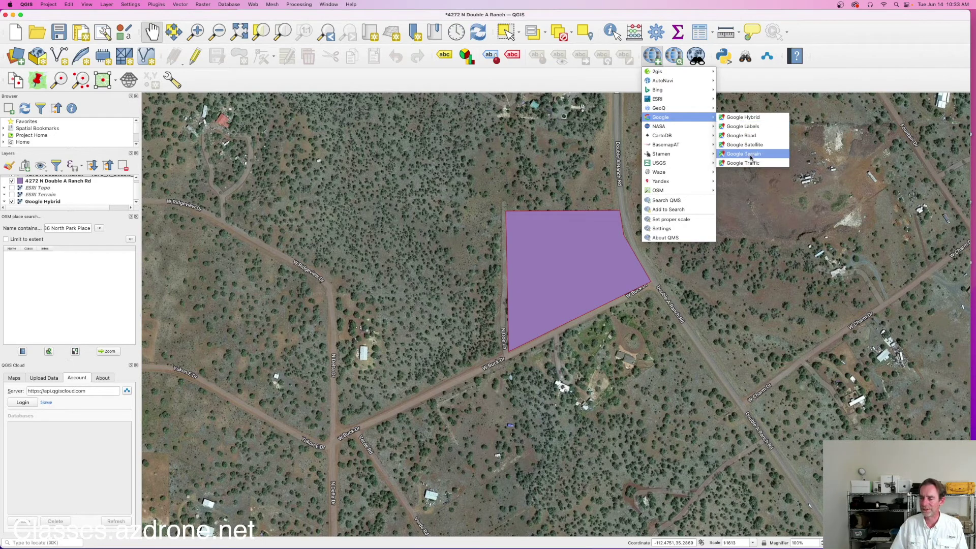
left_click(752, 154)
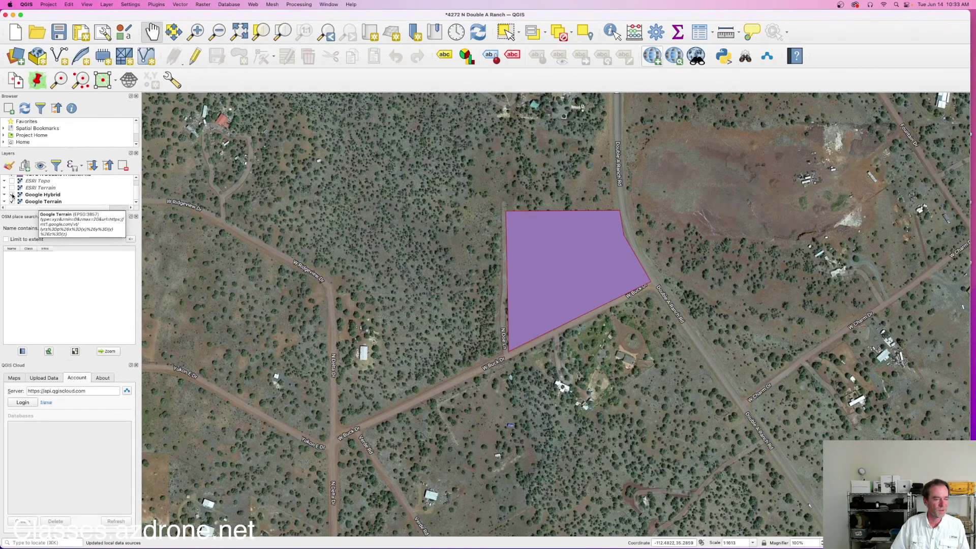
left_click(12, 195)
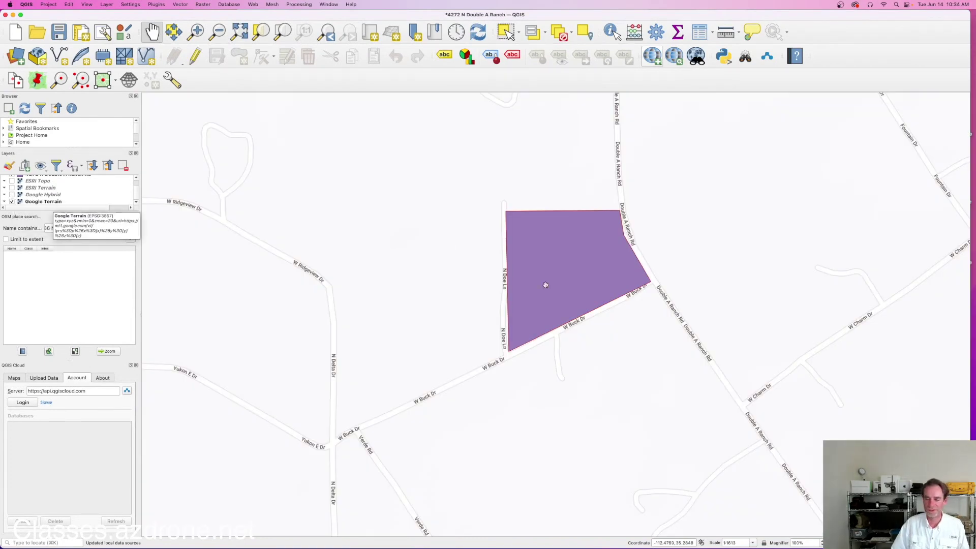
scroll(625, 302, "down", 3)
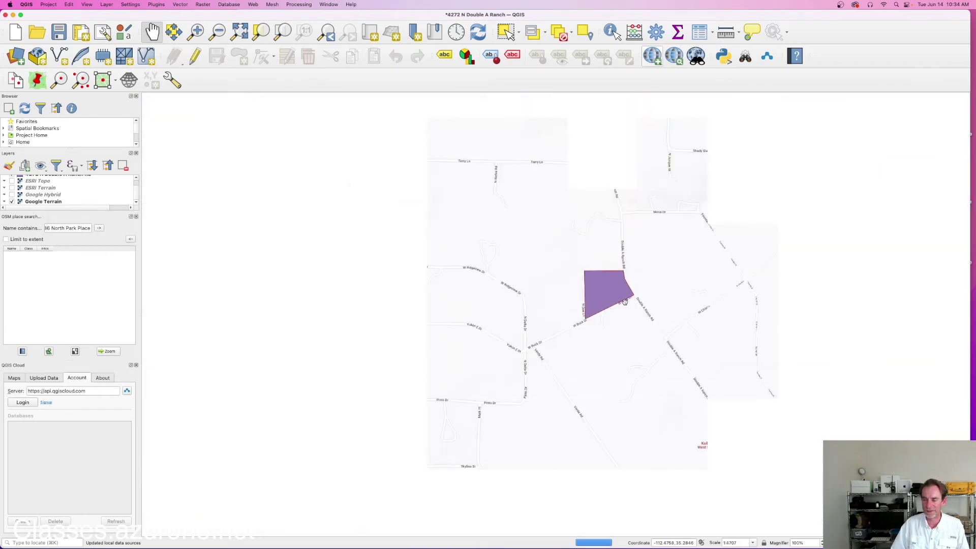
scroll(625, 303, "down", 1)
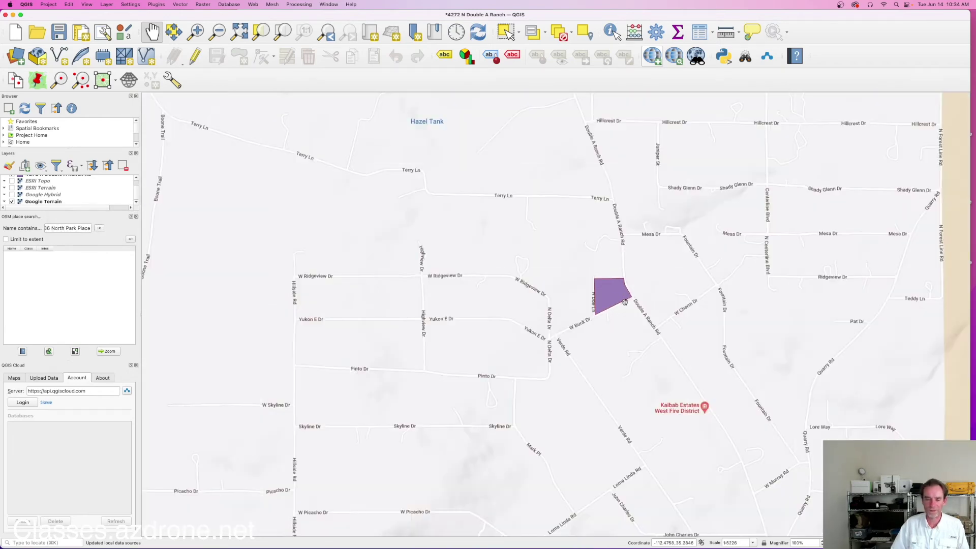
scroll(625, 302, "down", 1)
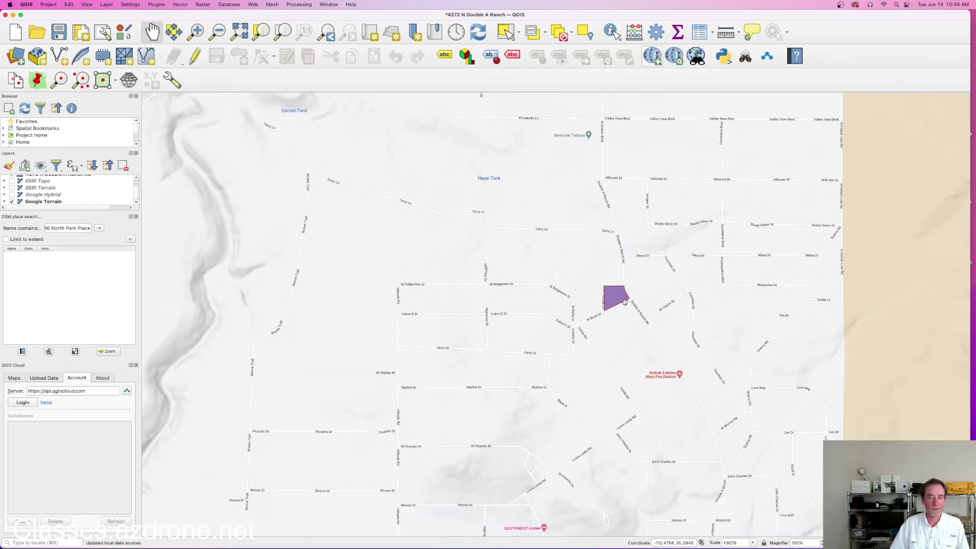
scroll(625, 302, "up", 3)
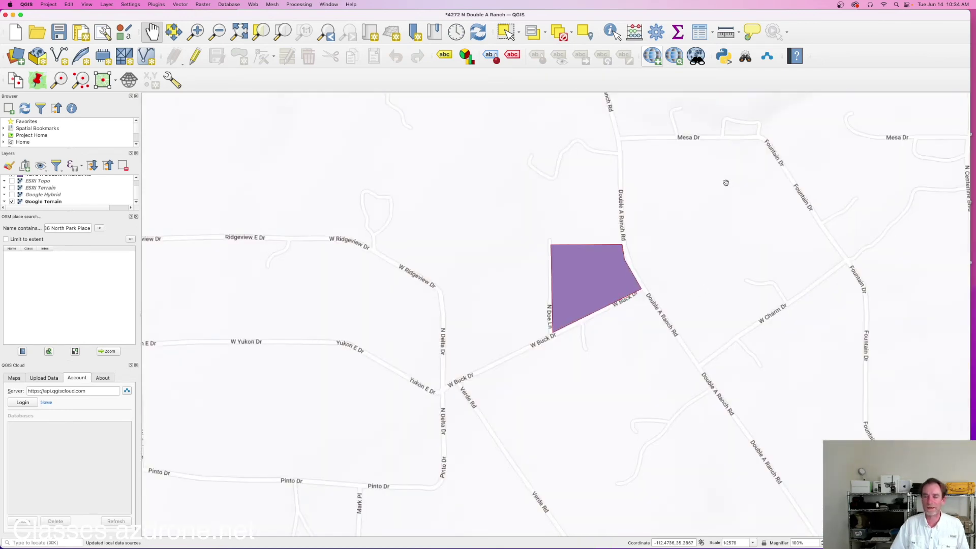
left_click(653, 55)
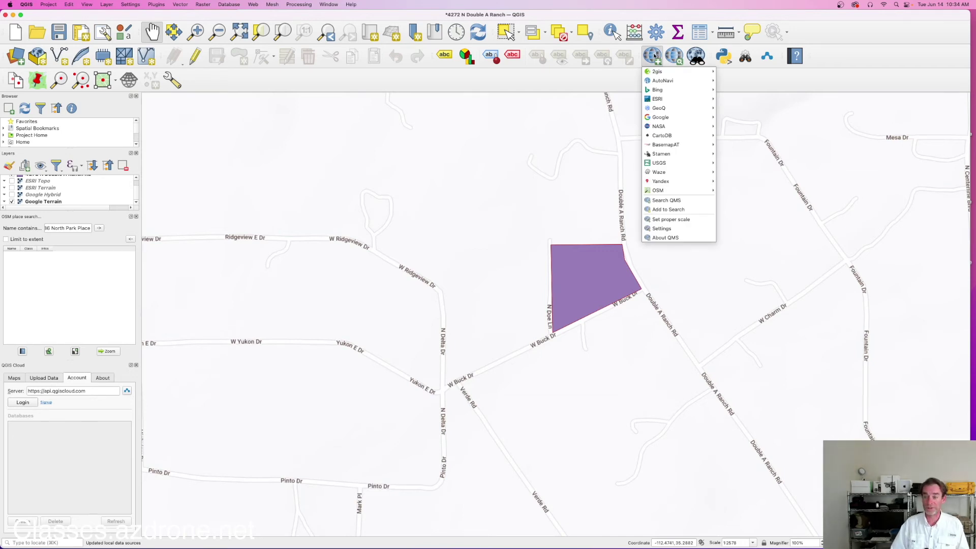
left_click(699, 231)
left_click(527, 205)
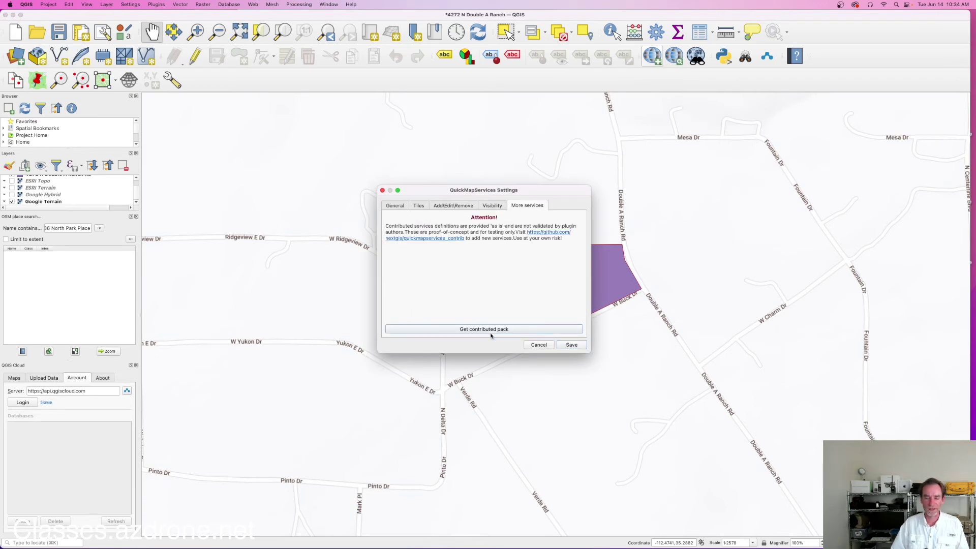
left_click(542, 346)
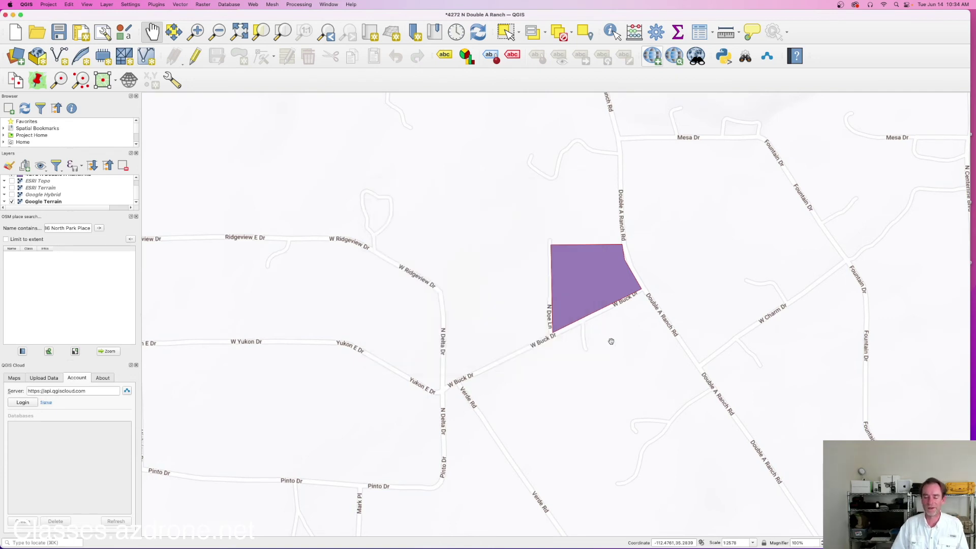